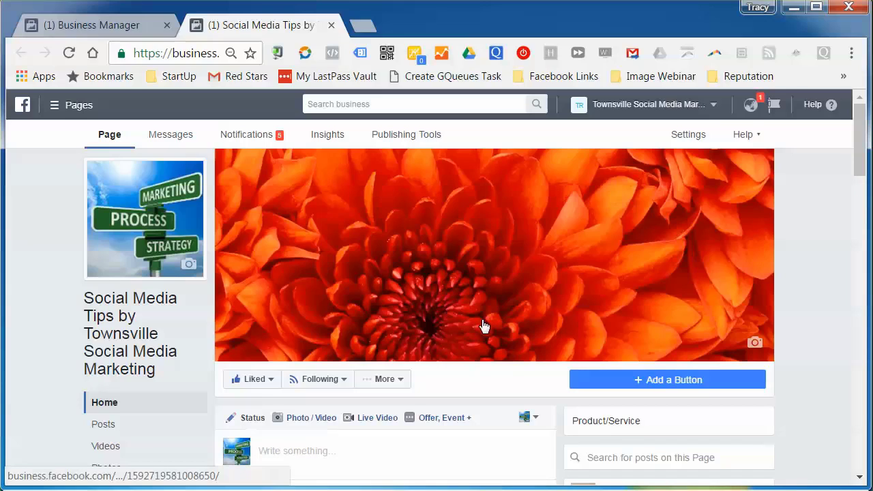
# Step: Upload HolidaySocialMedia.mp4 from the computer as a new video post on the page
pyautogui.click(307, 423)
pyautogui.scroll(-3, 389, 281)
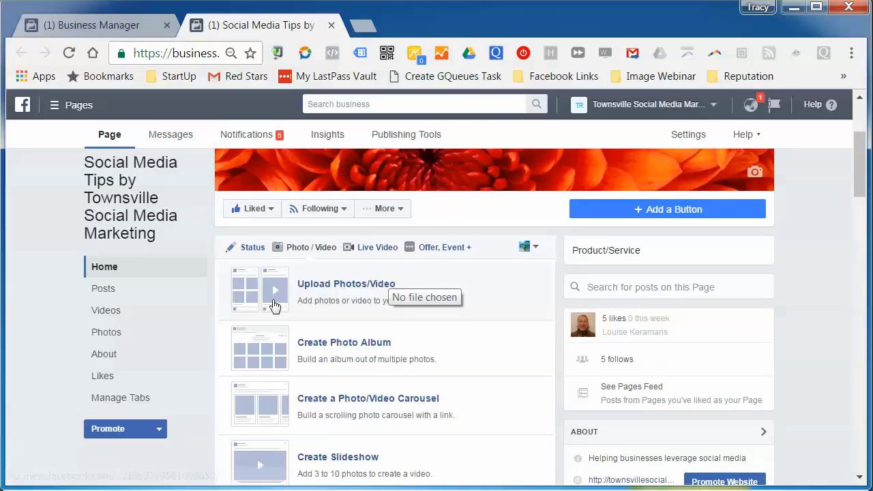
pyautogui.click(326, 288)
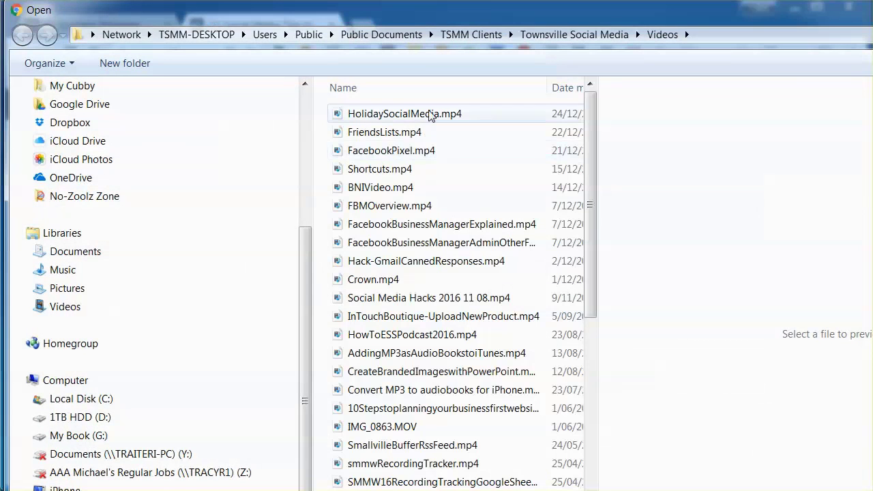
pyautogui.click(420, 116)
pyautogui.press('Return')
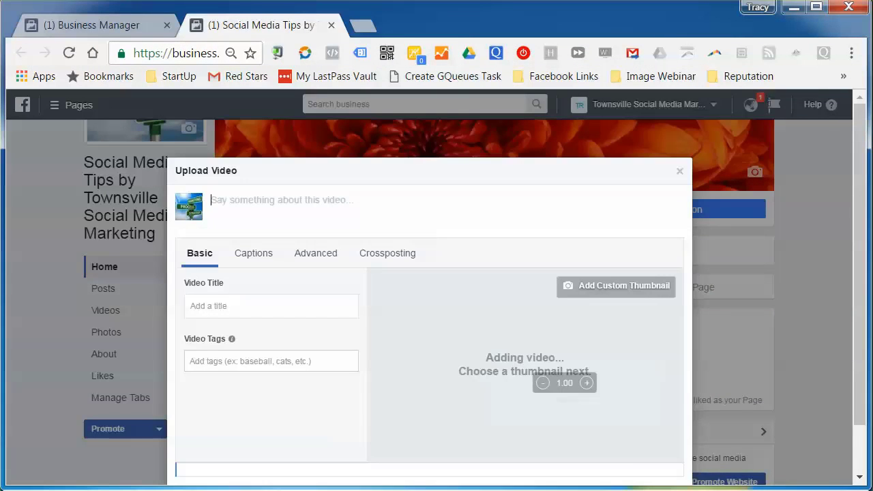
# Step: Paste the post description, title the video 'Holiday tips for social media', and show its captions options
pyautogui.click(271, 204)
pyautogui.write("Video #10 of 30 woot I'm on double digits... Just a reminder to take advantage of the activity on social media during the holiday season by creating and scheduling seasonally appropriate 'non-salesy' content.")
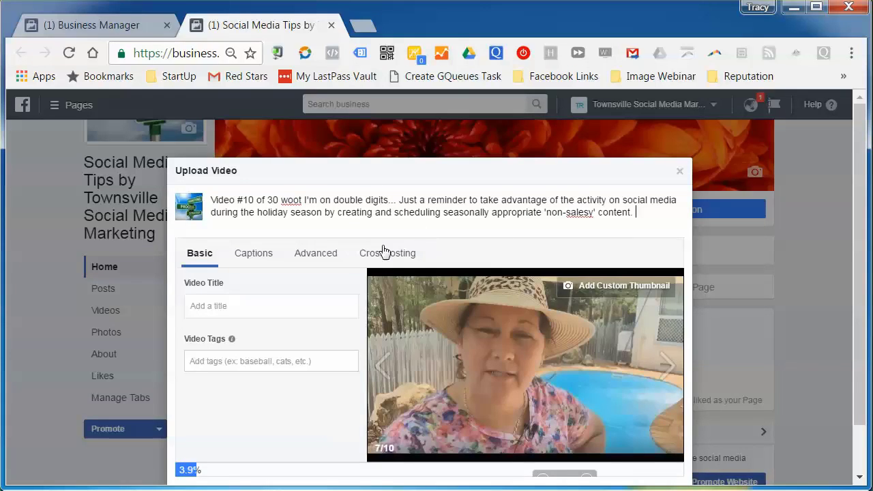
pyautogui.click(263, 307)
pyautogui.write('Ho')
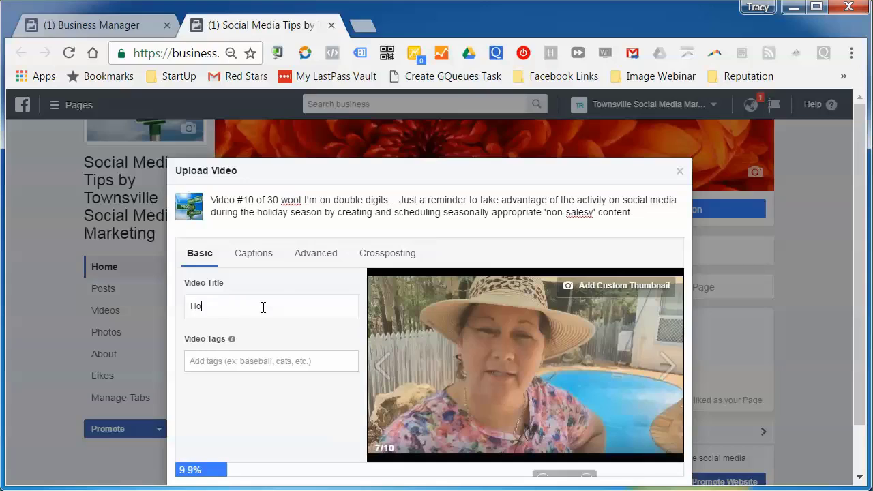
pyautogui.write('liday tips')
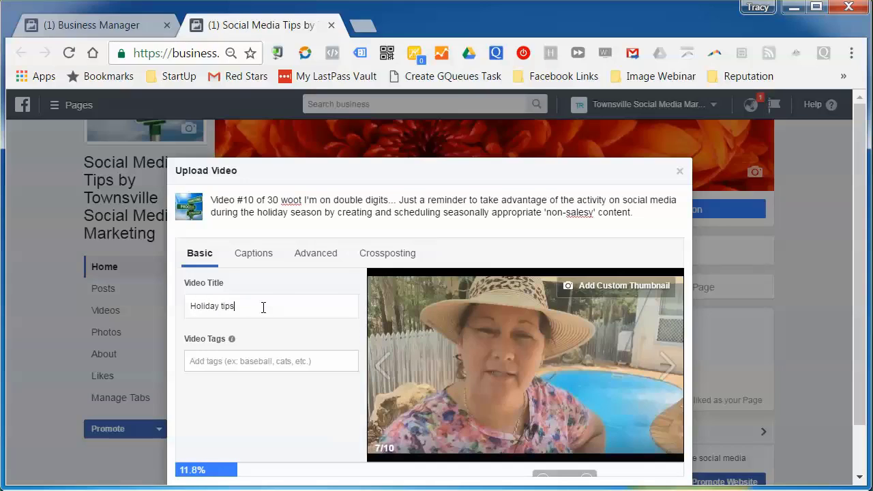
pyautogui.write(' for social media')
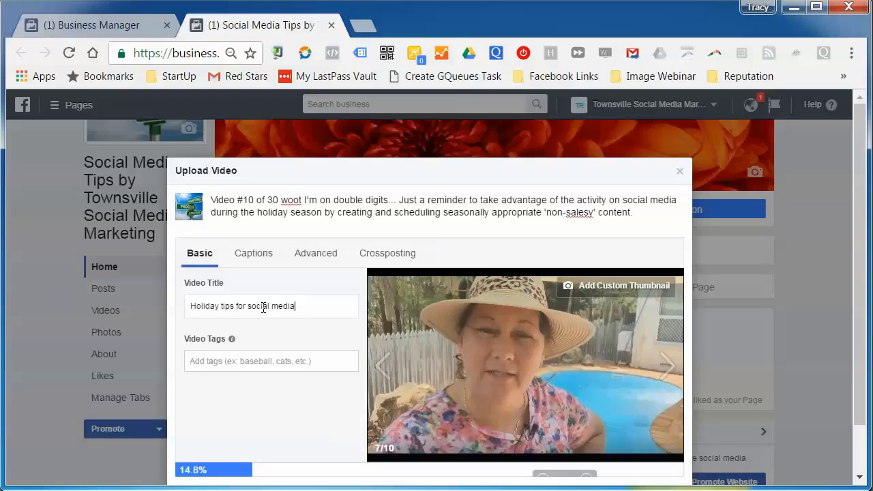
pyautogui.click(253, 258)
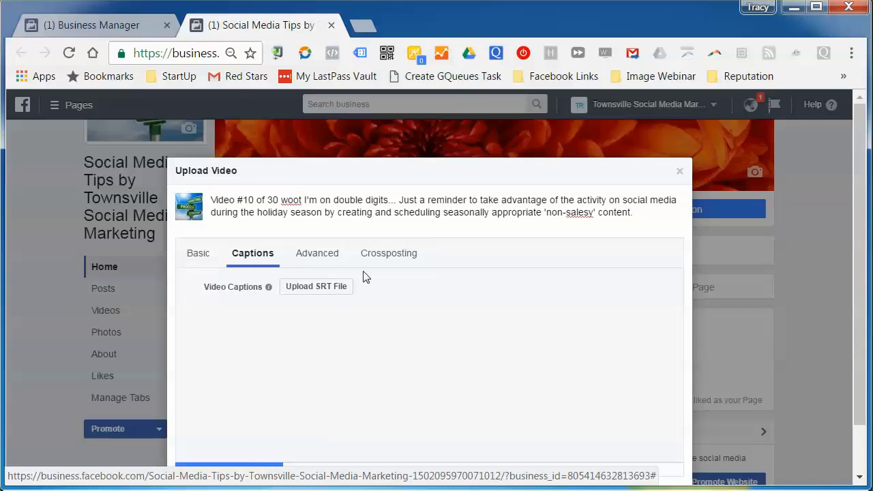
# Step: Review the Advanced and Crossposting settings, then publish the video post
pyautogui.click(325, 255)
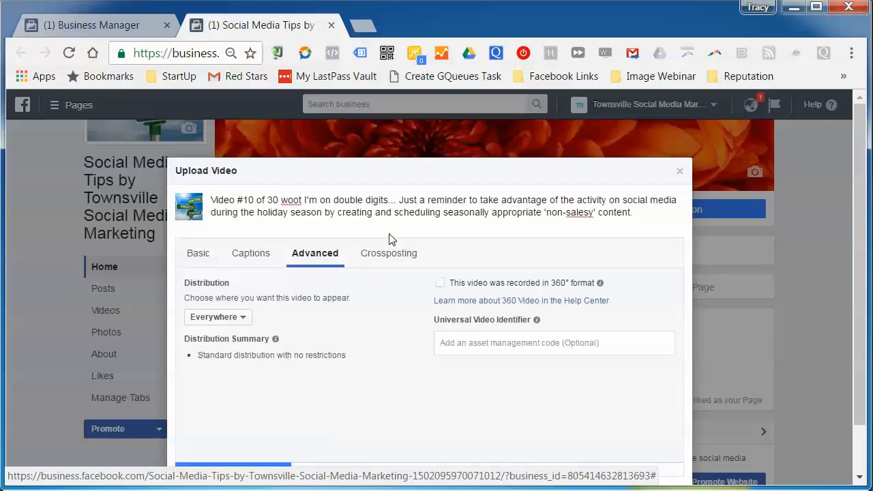
pyautogui.click(390, 261)
pyautogui.click(201, 262)
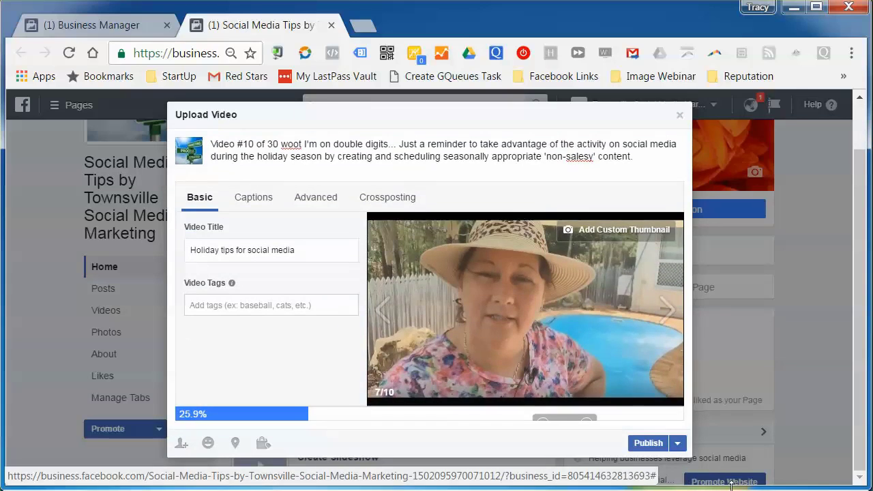
pyautogui.click(646, 443)
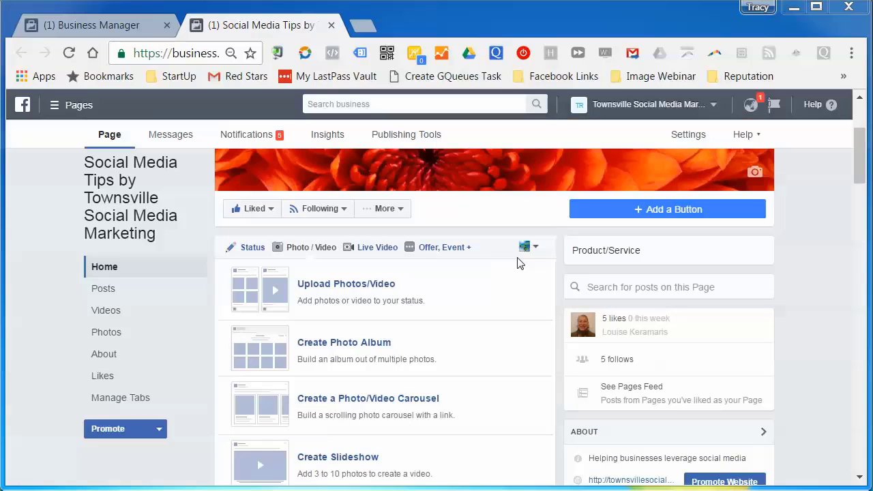
# Step: Find the new video post and auto-generate its captions for review
pyautogui.scroll(-5, 812, 275)
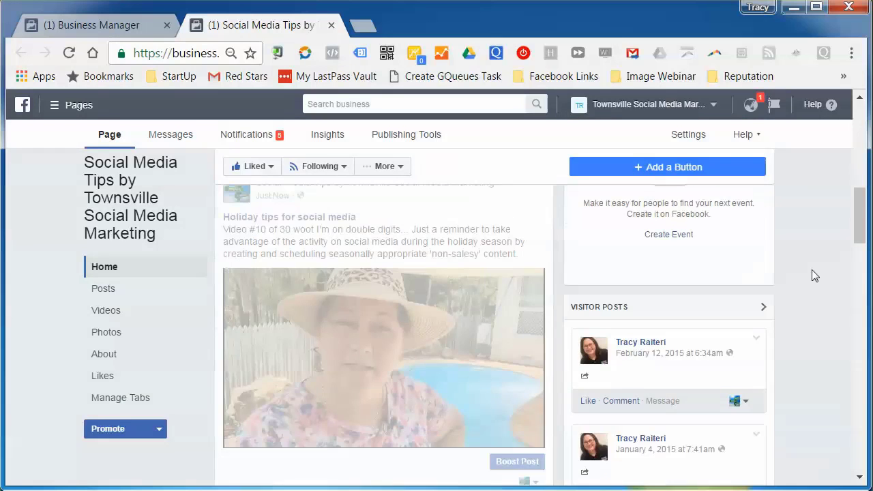
pyautogui.scroll(1, 812, 275)
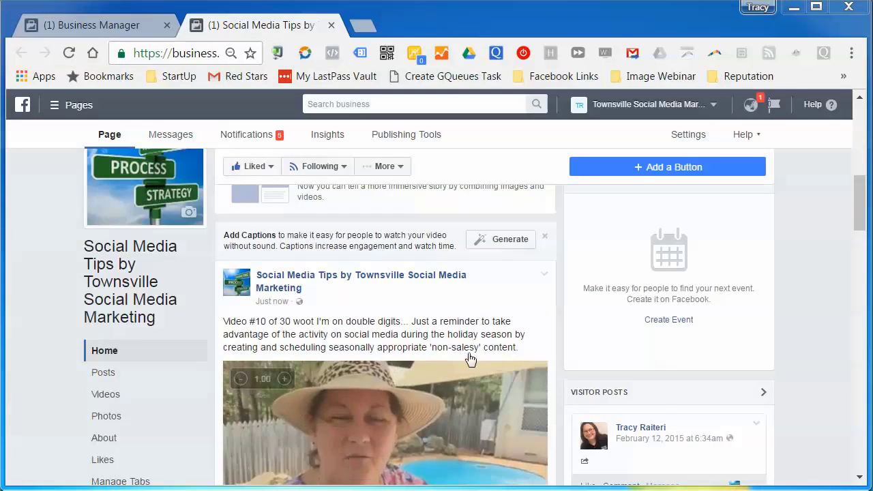
pyautogui.click(358, 171)
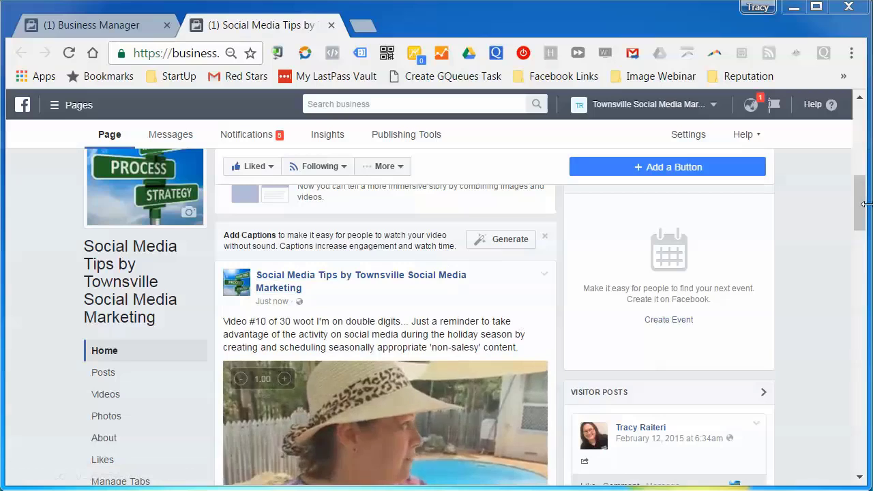
pyautogui.moveTo(861, 221)
pyautogui.mouseDown()
pyautogui.moveTo(861, 262)
pyautogui.moveTo(863, 218)
pyautogui.mouseUp()
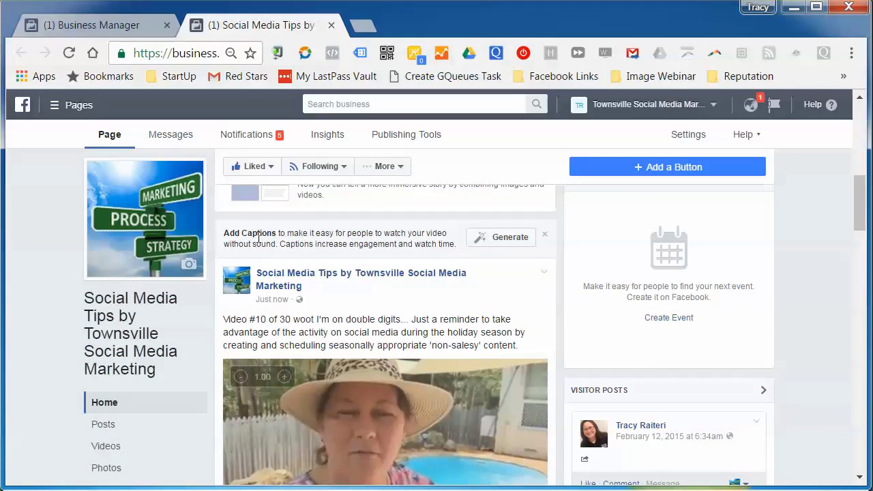
pyautogui.click(502, 244)
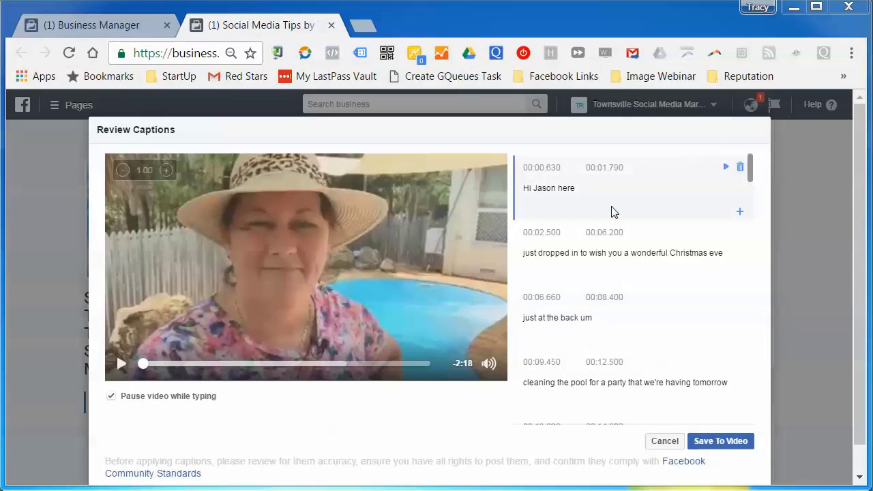
# Step: Replace the misheard name in the first caption with the presenter's name
pyautogui.click(540, 186)
pyautogui.doubleClick(544, 188)
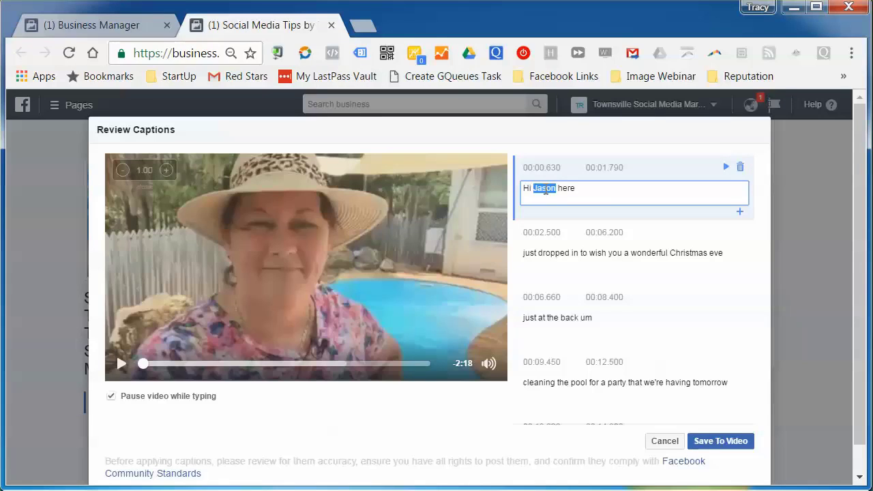
pyautogui.write('Tracy')
# Step: Preview the first three captions and delete the filler word 'um' from the third
pyautogui.click(726, 169)
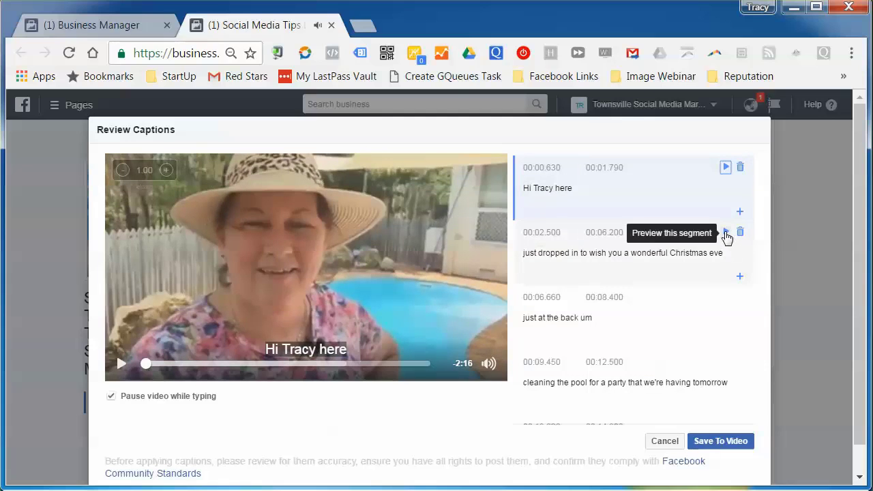
pyautogui.click(725, 233)
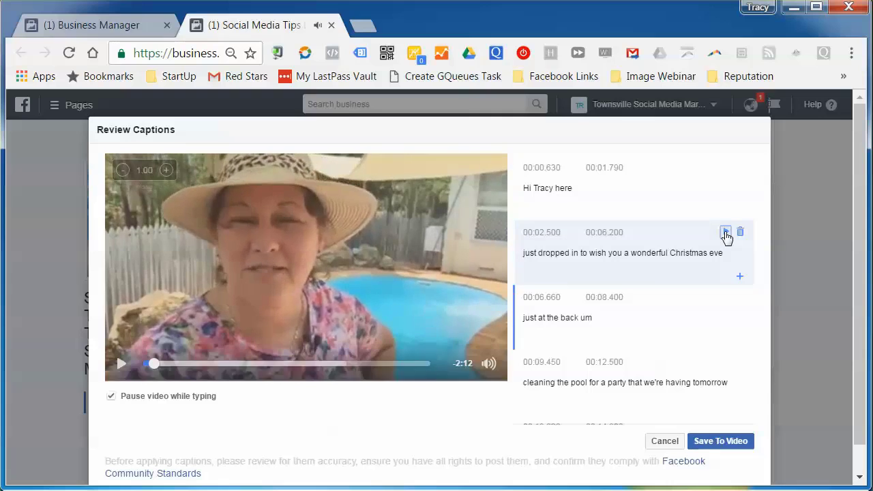
pyautogui.click(725, 300)
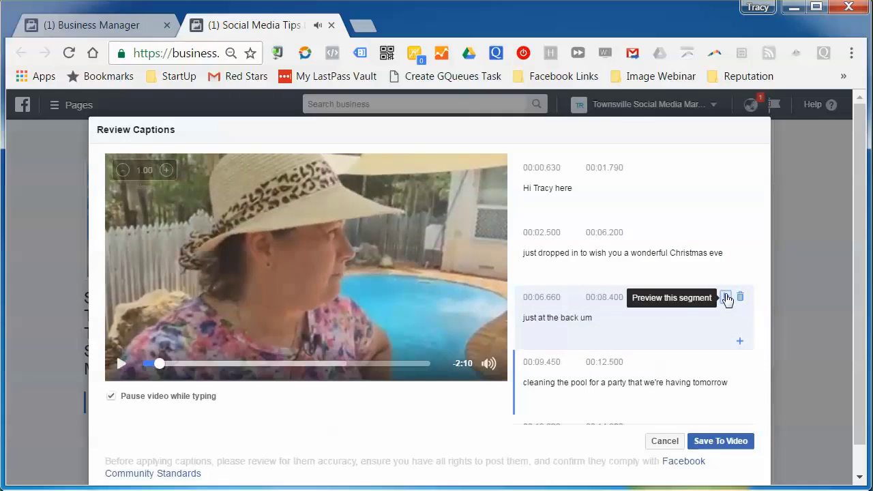
pyautogui.click(608, 316)
pyautogui.doubleClick(585, 317)
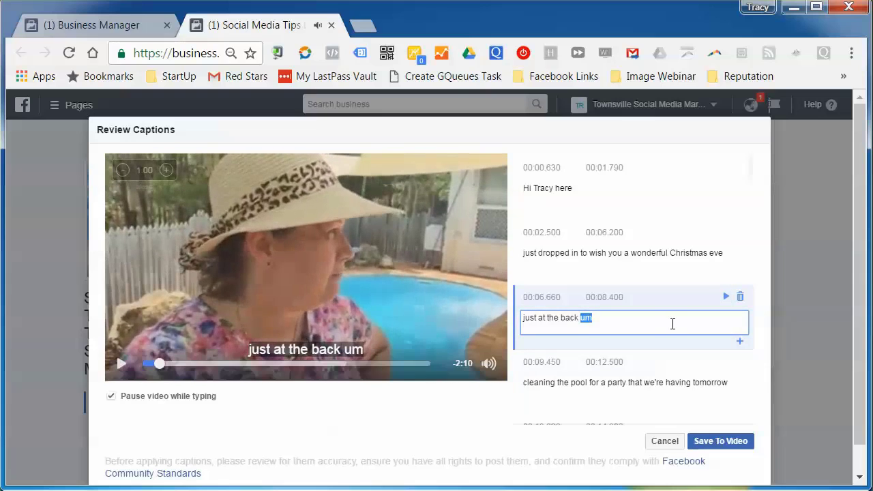
pyautogui.press('BackSpace')
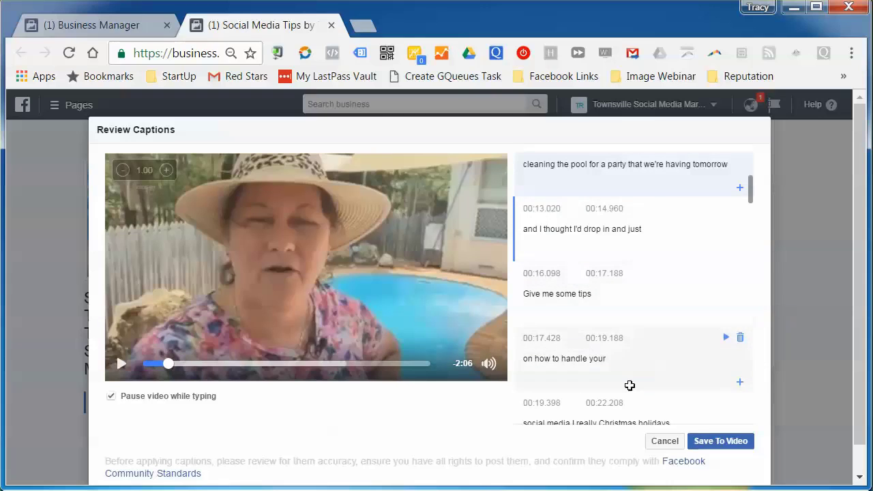
# Step: Jump to the end of the video and check the 'get back to you' caption
pyautogui.scroll(-1, 560, 410)
pyautogui.scroll(-1, 526, 321)
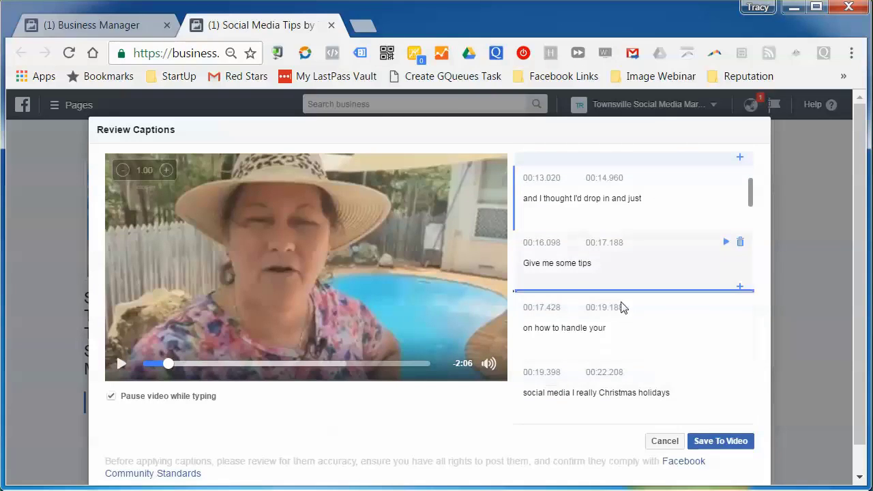
pyautogui.click(427, 364)
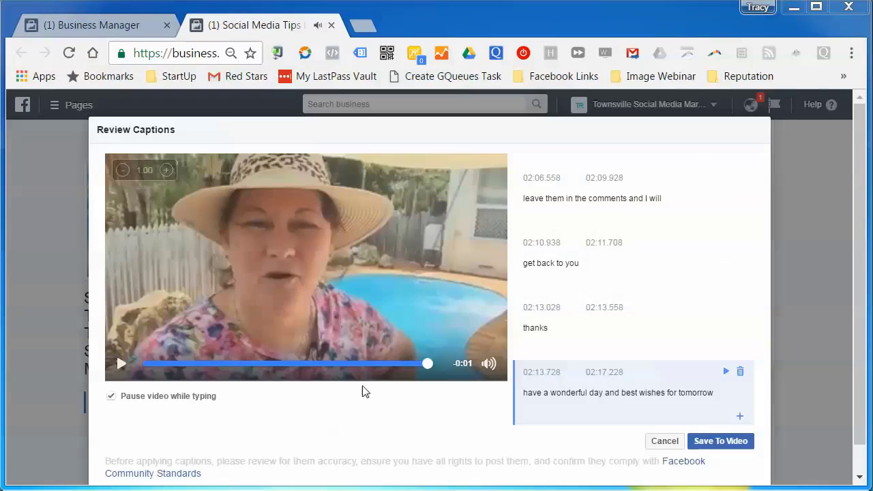
pyautogui.scroll(1, 696, 230)
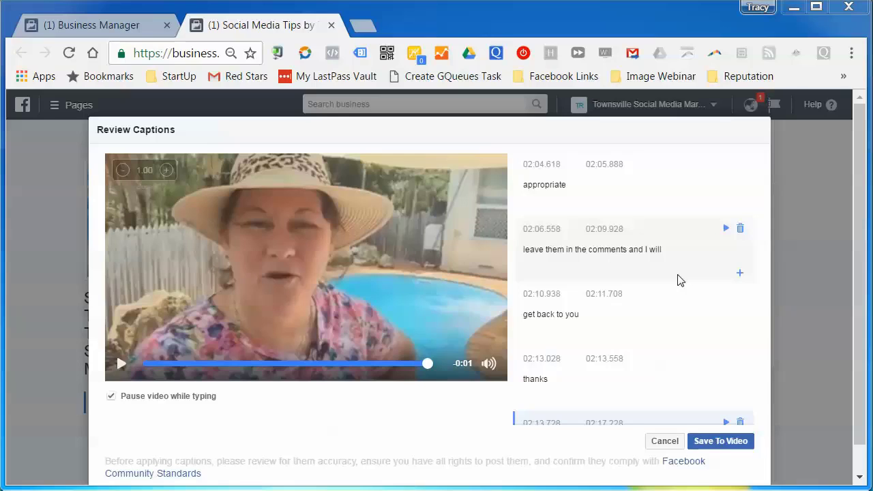
pyautogui.scroll(-2, 708, 388)
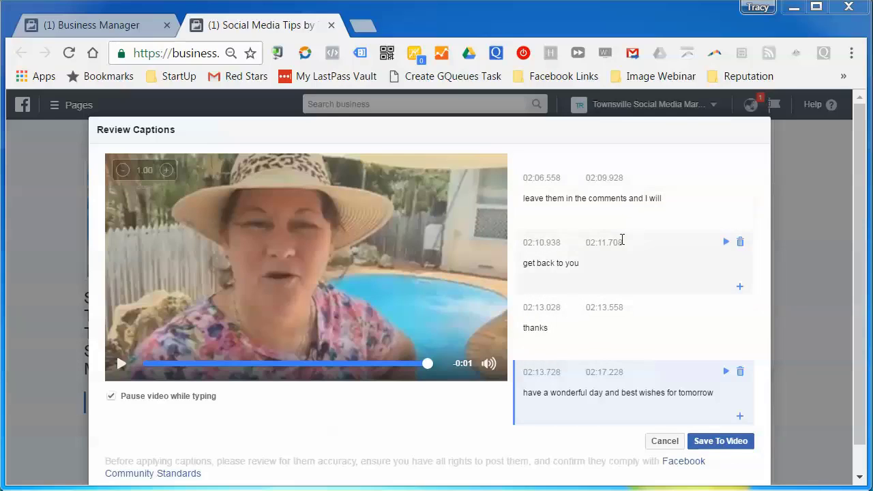
pyautogui.click(667, 264)
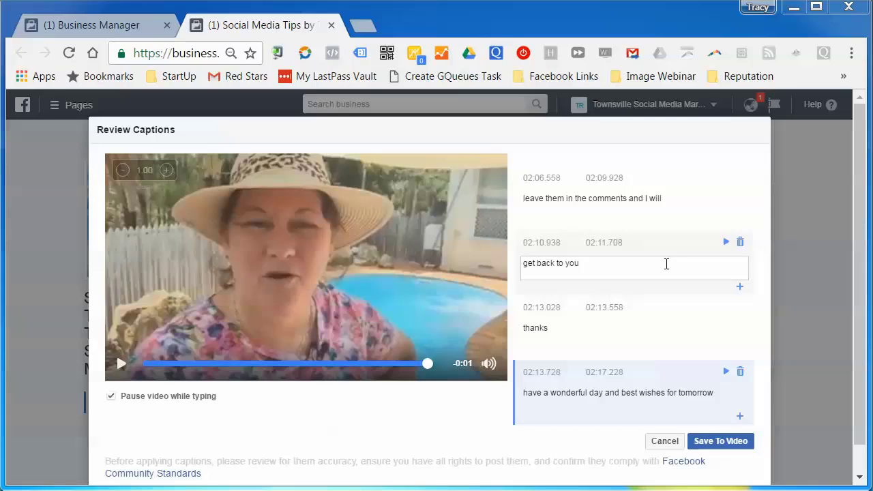
pyautogui.click(723, 444)
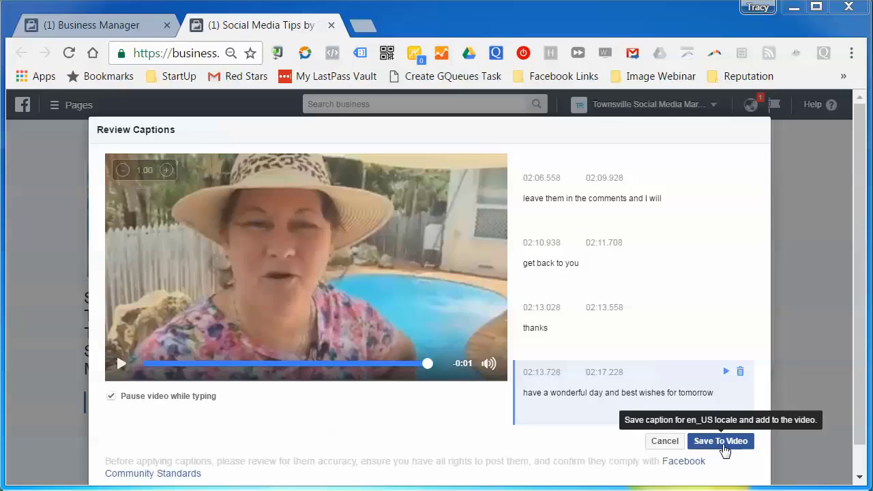
# Step: Save the corrected captions to the video and scroll the feed back to the post
pyautogui.click(723, 445)
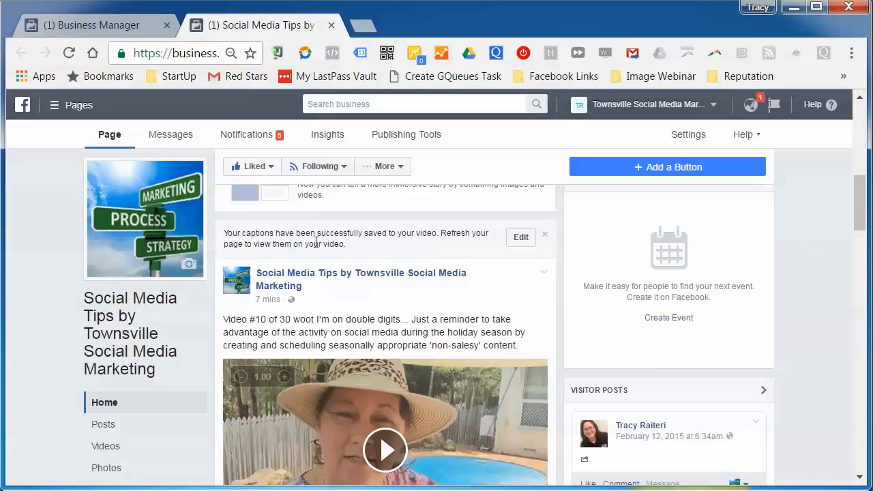
pyautogui.scroll(-1, 503, 331)
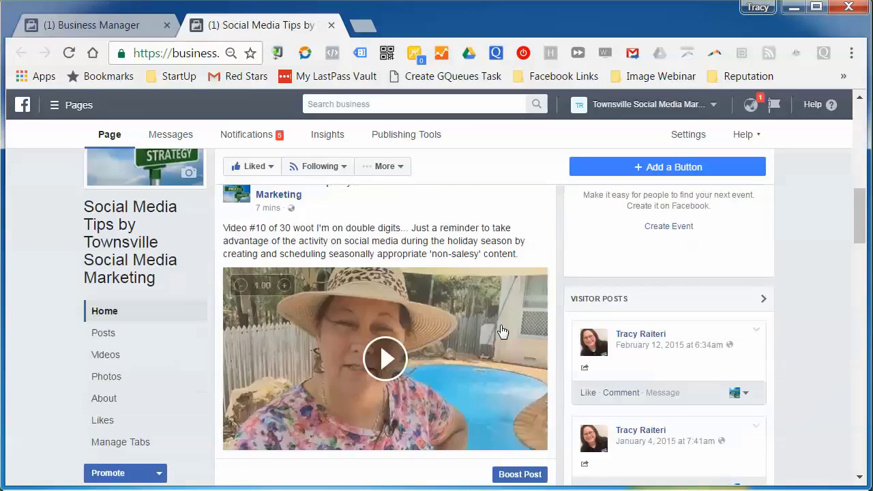
pyautogui.scroll(-2, 502, 331)
pyautogui.scroll(2, 410, 273)
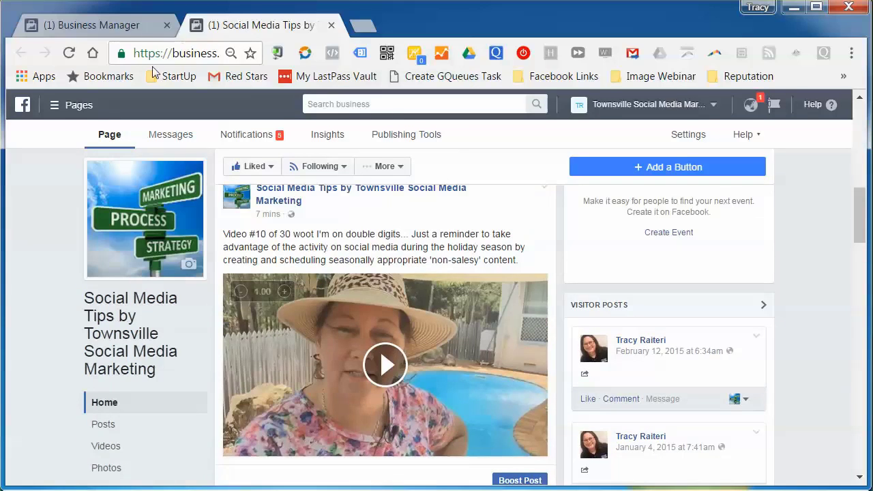
# Step: Reload the page and watch the holiday tips video play with its captions showing
pyautogui.click(69, 54)
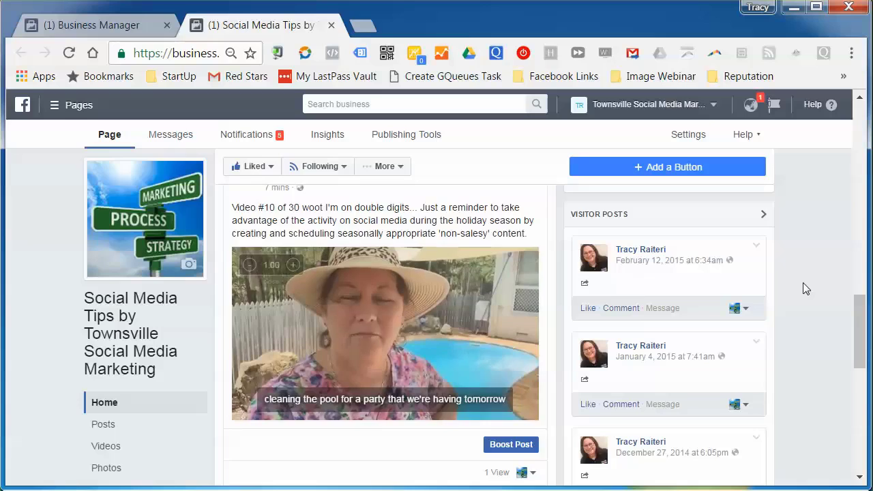
pyautogui.scroll(-1, 803, 282)
pyautogui.scroll(1, 803, 283)
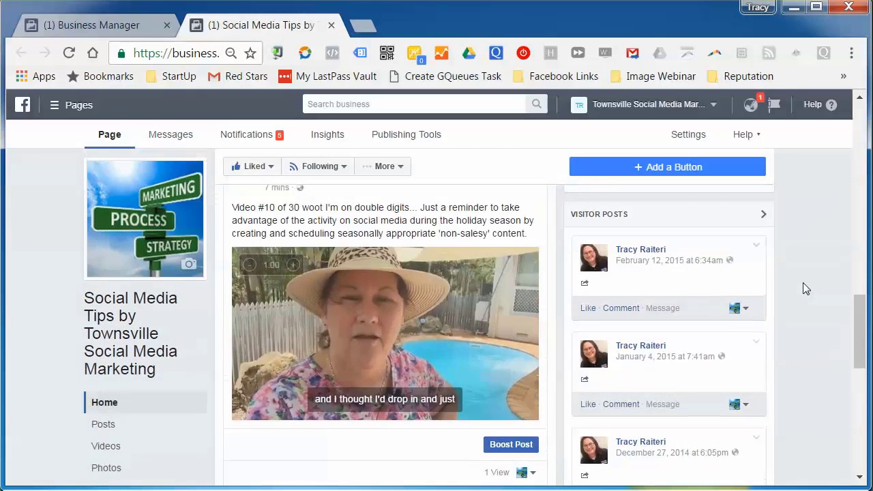
pyautogui.scroll(1, 803, 289)
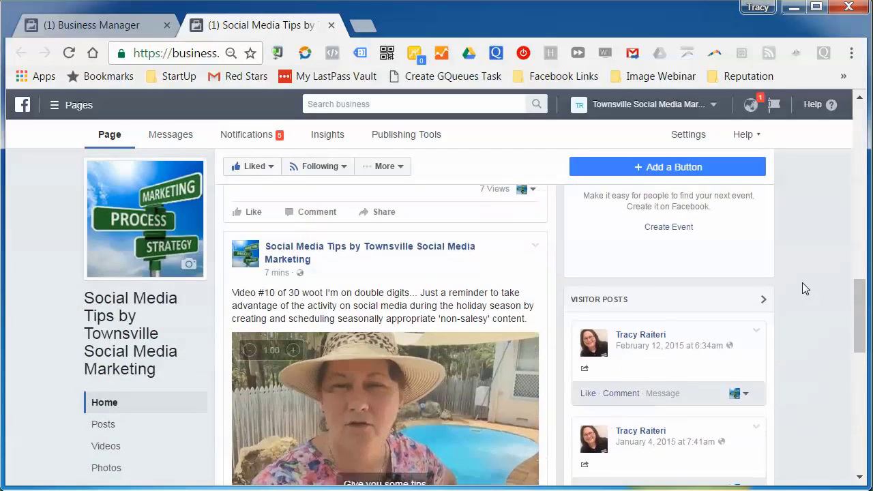
pyautogui.scroll(-1, 803, 288)
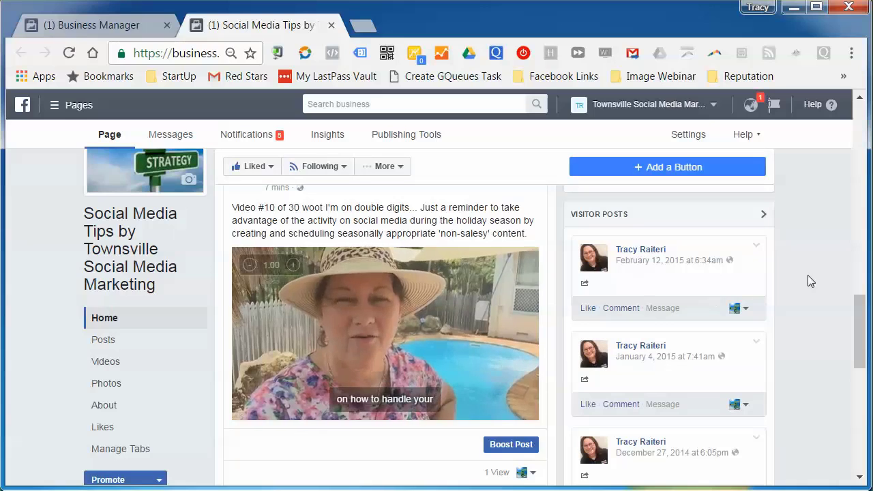
pyautogui.scroll(1, 809, 276)
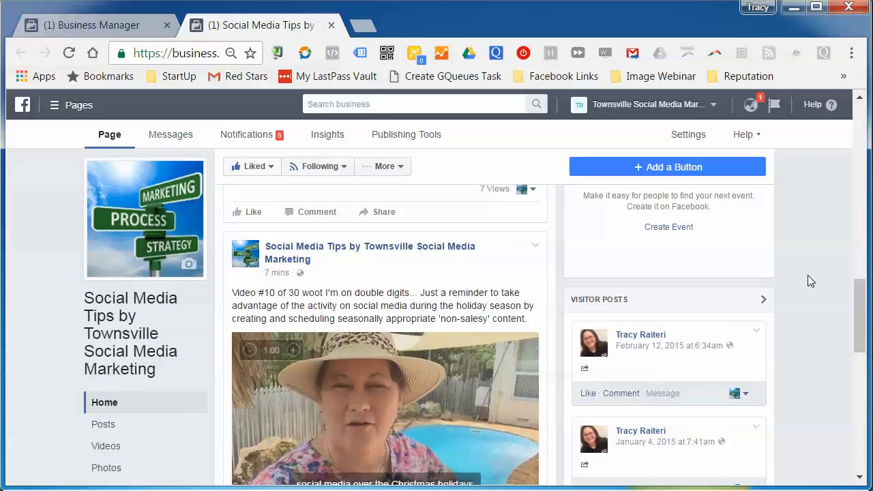
pyautogui.scroll(-1, 808, 275)
pyautogui.scroll(1, 808, 276)
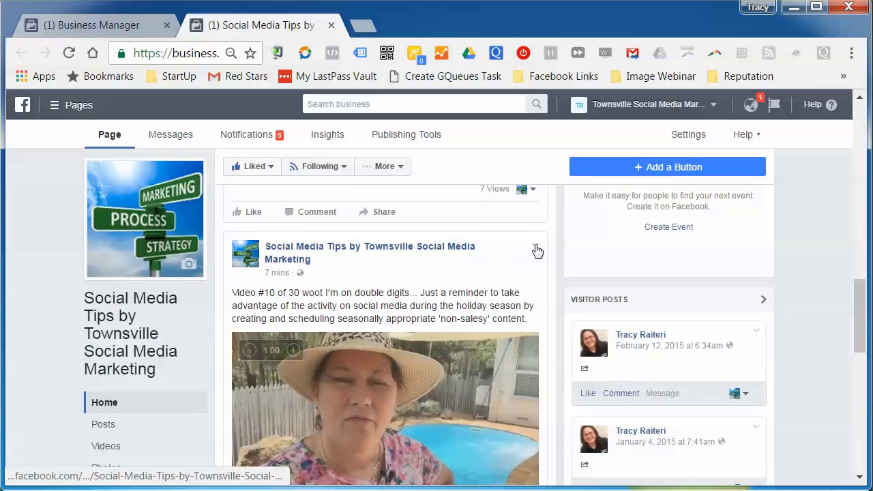
# Step: Edit the video post and view its English (US) en_US caption track
pyautogui.click(536, 249)
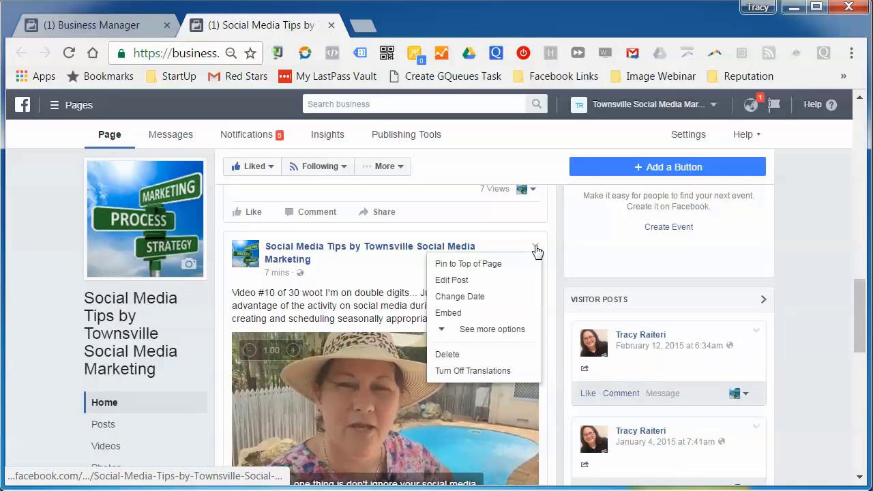
pyautogui.click(464, 285)
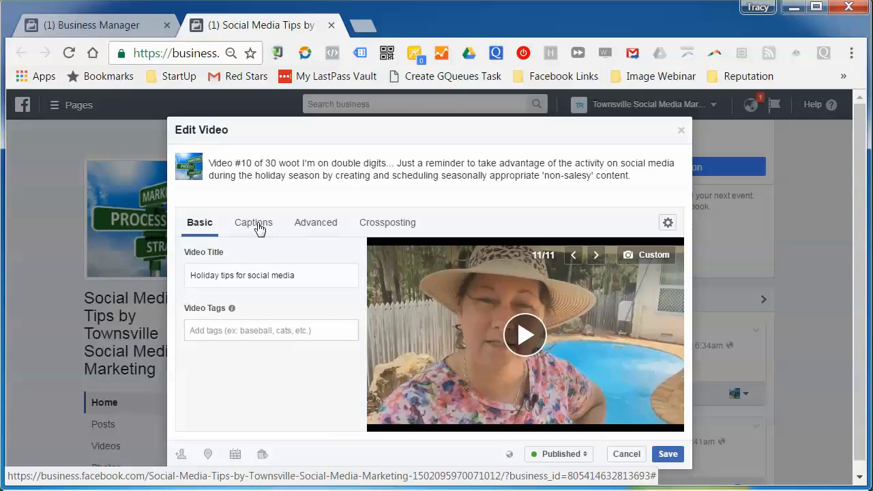
pyautogui.click(254, 225)
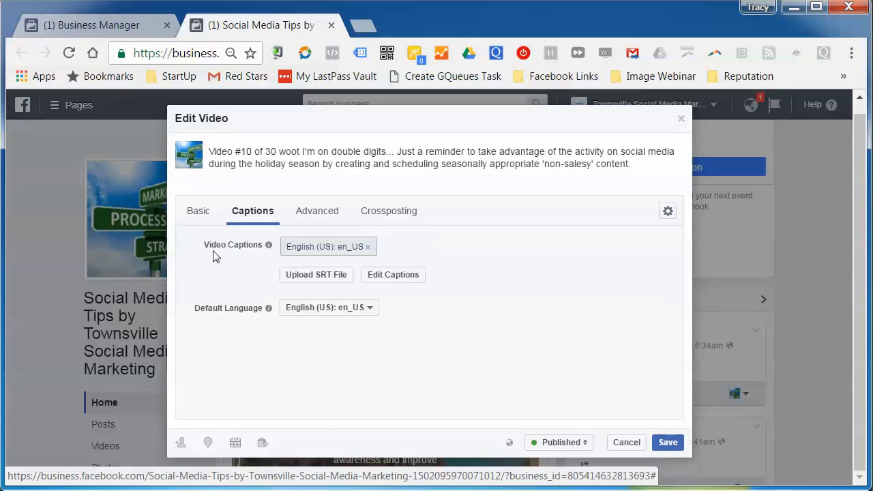
pyautogui.click(390, 276)
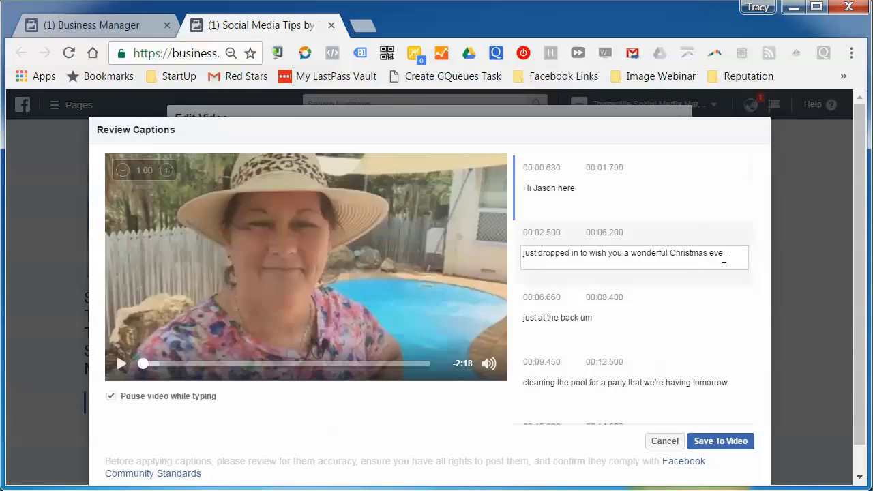
pyautogui.scroll(-15, 643, 252)
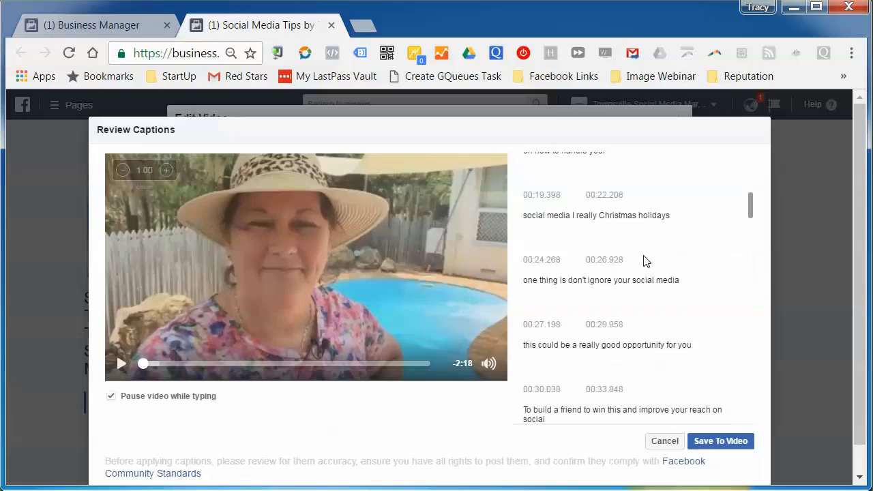
pyautogui.scroll(-15, 645, 256)
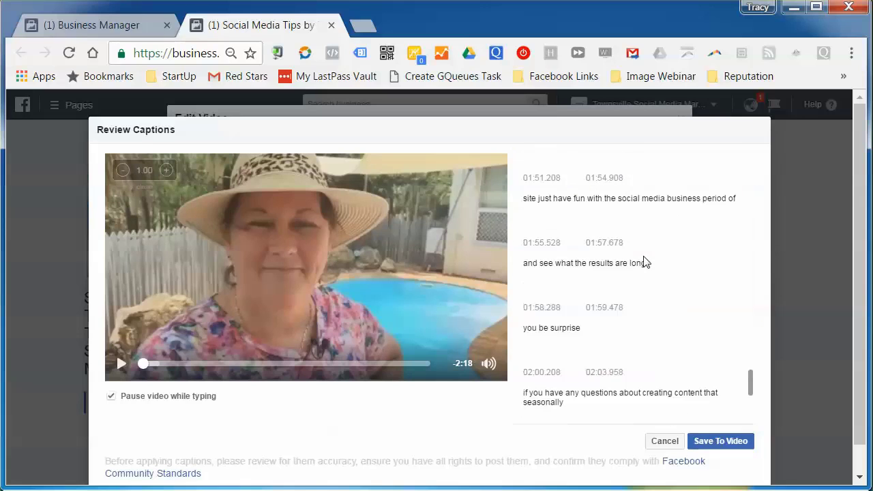
pyautogui.click(665, 442)
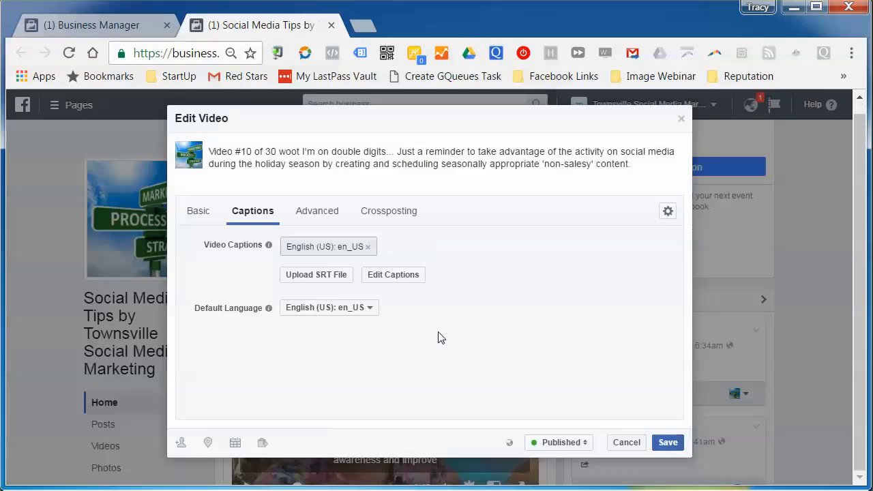
pyautogui.click(626, 442)
# Step: Scroll the feed to watch the video play with the 'the spirit of Christmas' caption
pyautogui.scroll(-4, 543, 272)
pyautogui.scroll(6, 550, 308)
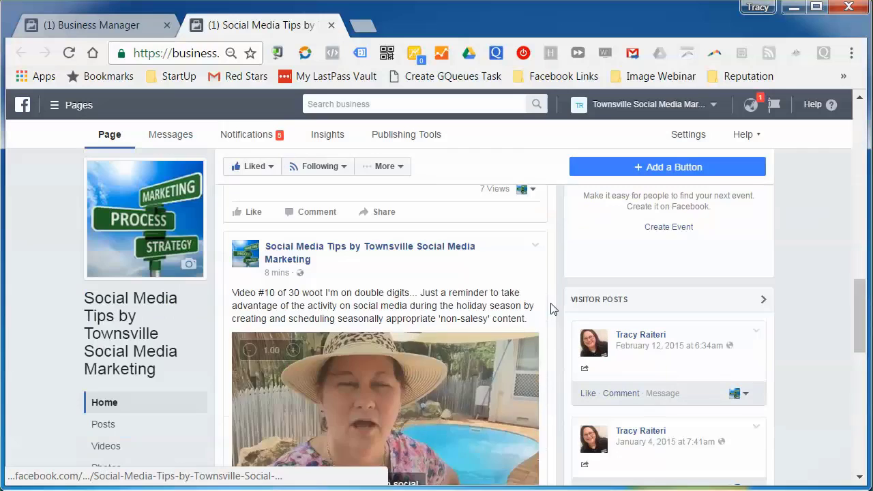
pyautogui.scroll(-5, 551, 303)
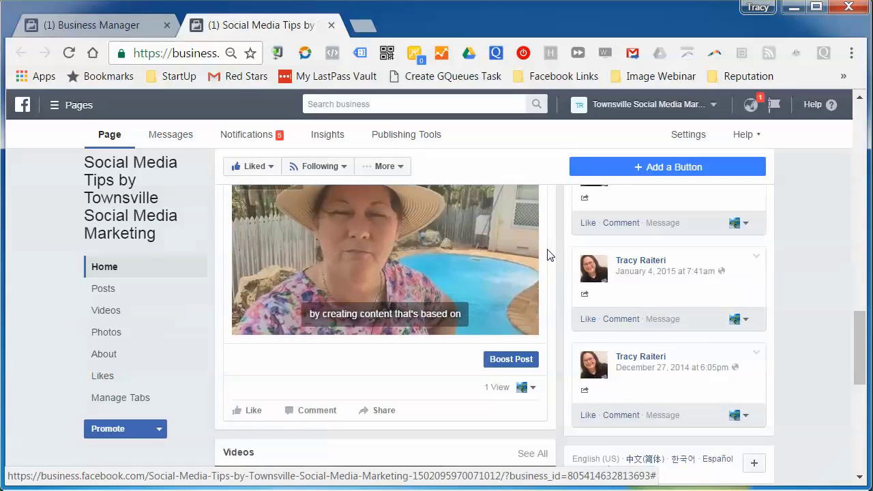
pyautogui.scroll(1, 561, 261)
pyautogui.scroll(2, 559, 259)
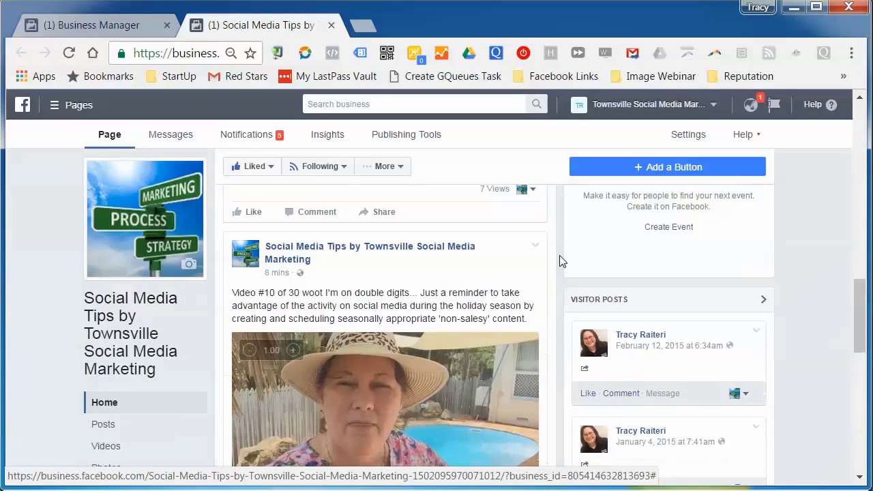
pyautogui.scroll(-1, 556, 270)
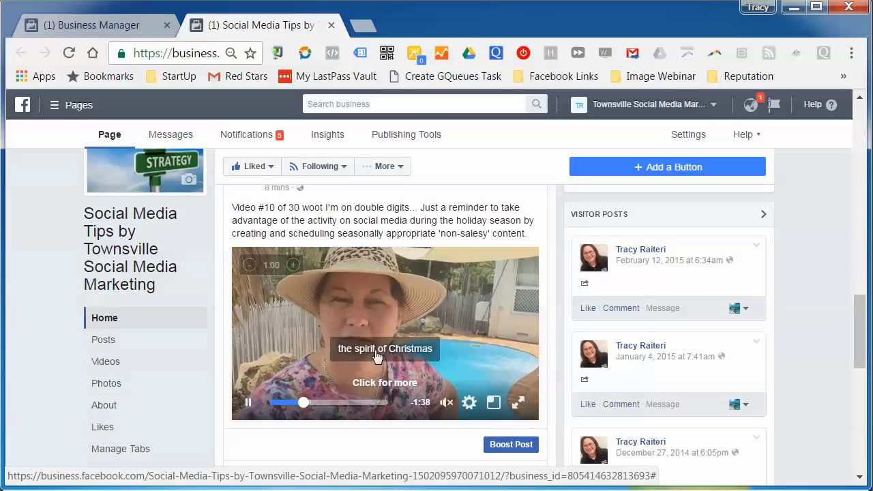